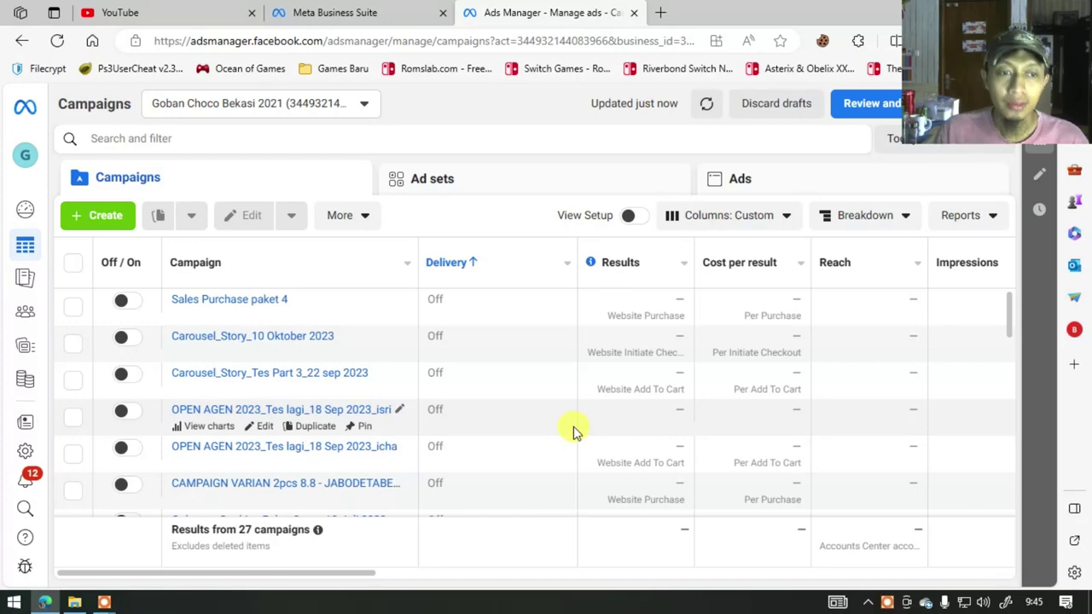
# Step: Close the existing Meta Business Suite tab and load business.facebook.com in a new browser tab
pyautogui.click(442, 12)
pyautogui.click(471, 13)
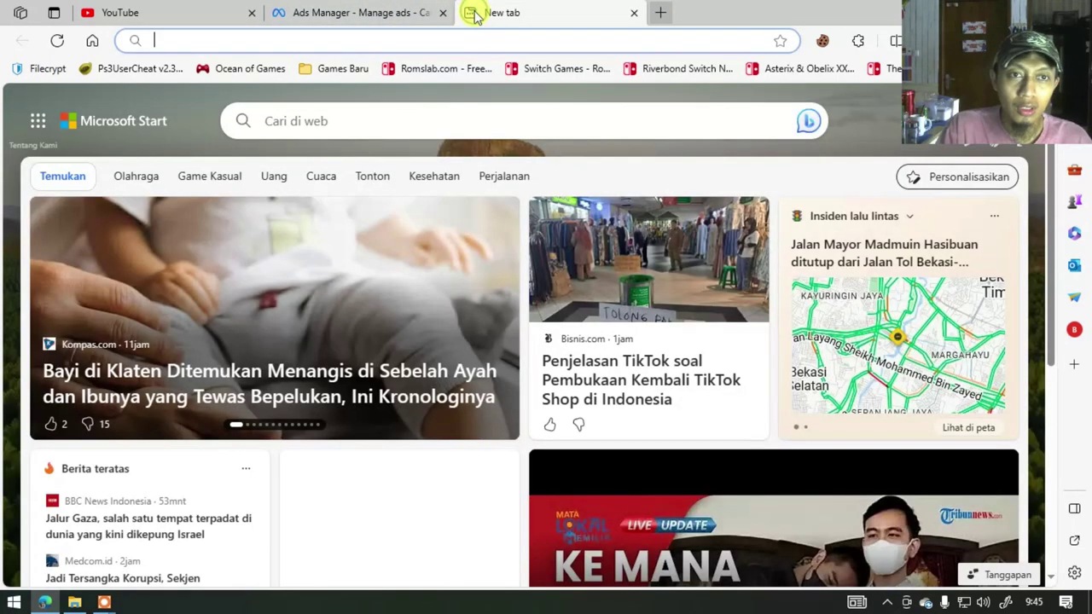
pyautogui.write('BUS')
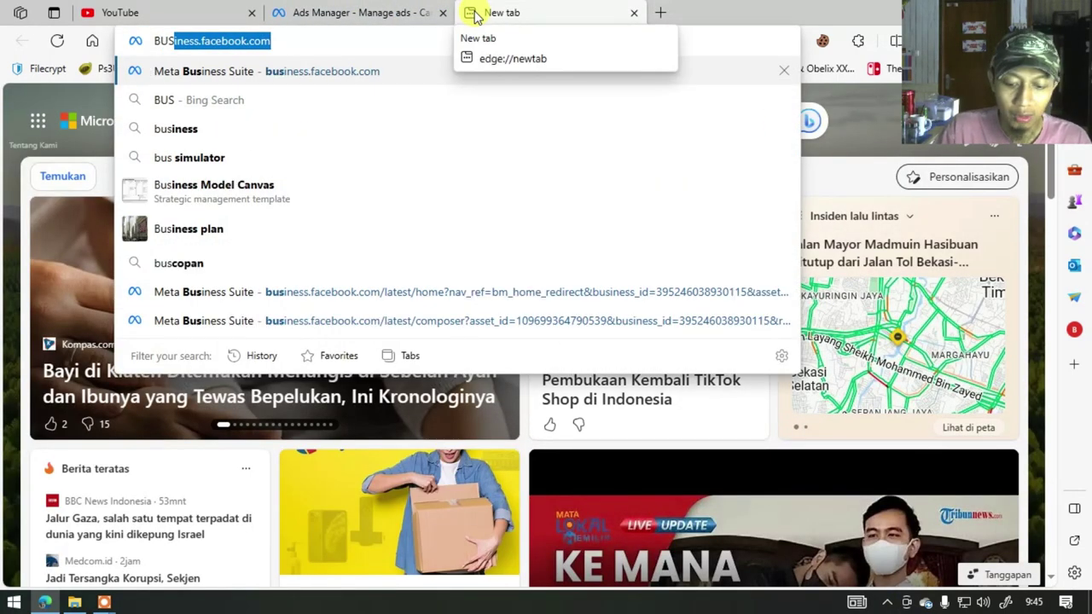
pyautogui.press('Return')
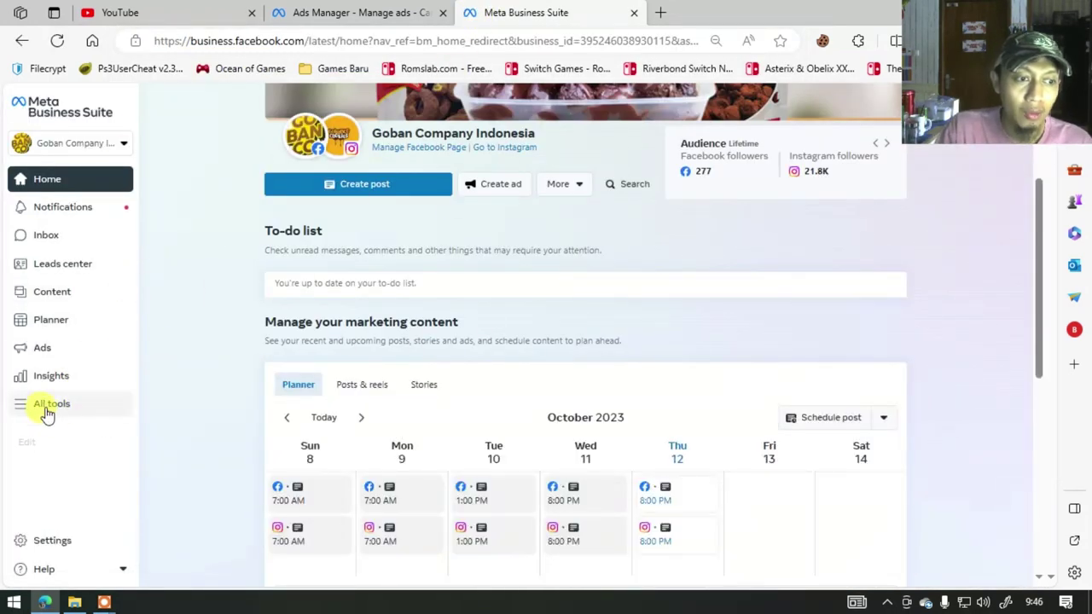
# Step: Open Ads Manager from the full list of Meta Business Suite tools and close the older Ads Manager tab
pyautogui.click(47, 410)
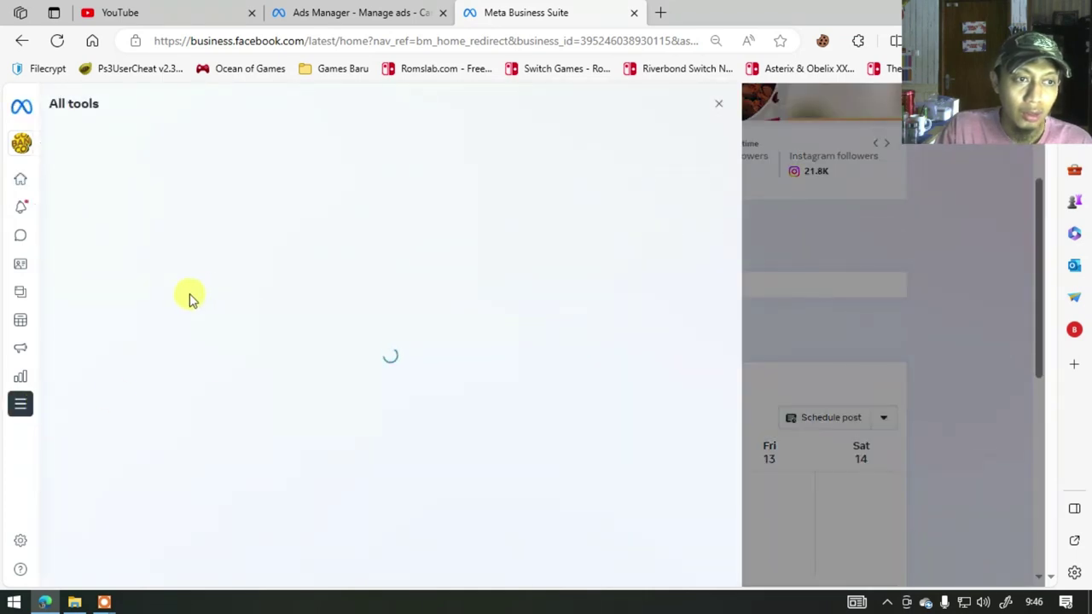
pyautogui.scroll(-2, 319, 349)
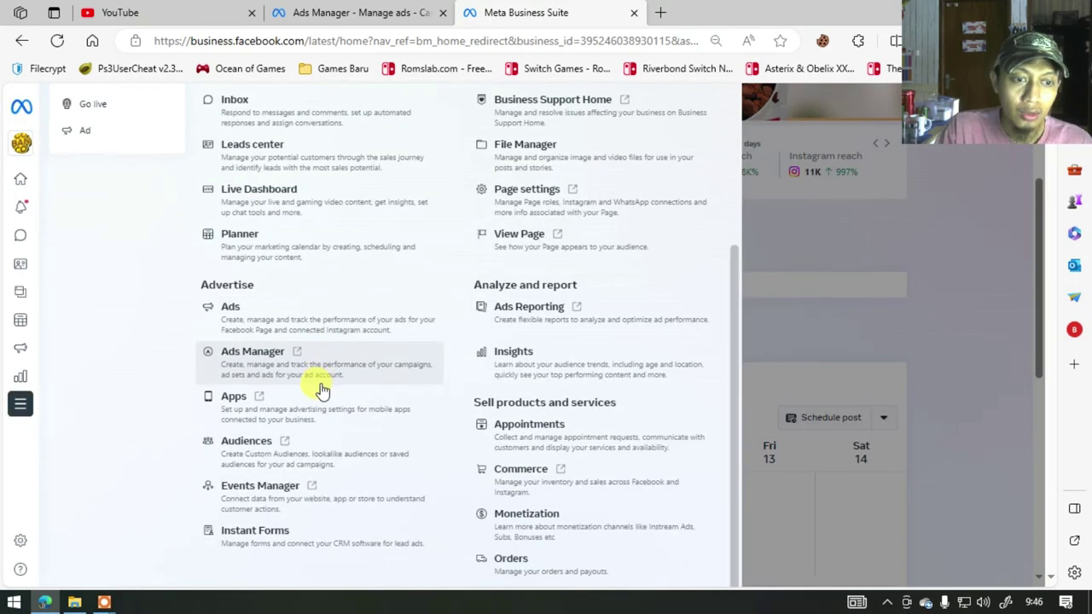
pyautogui.click(232, 359)
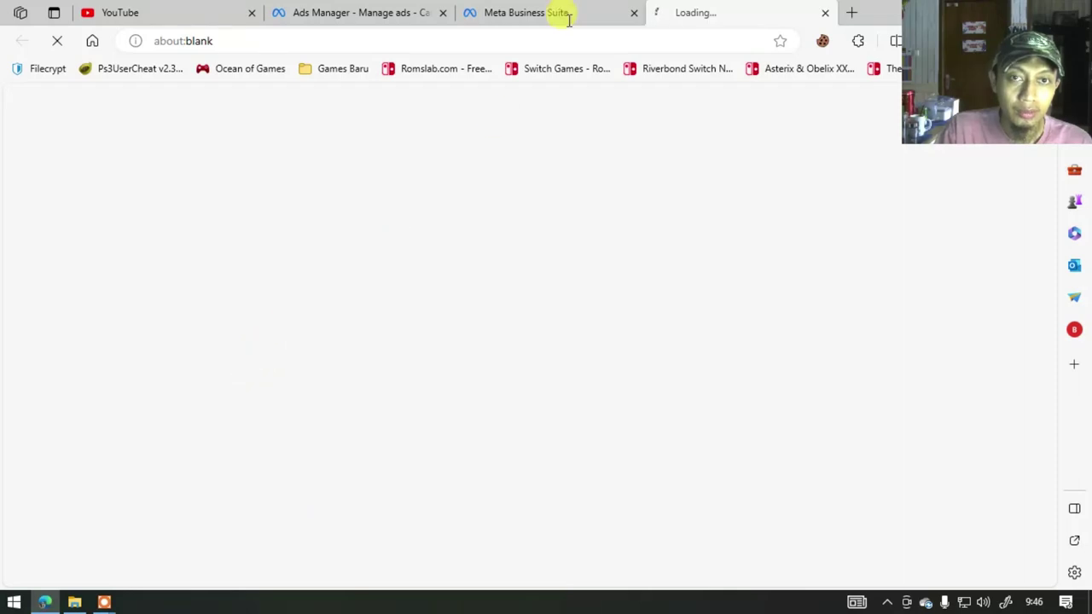
pyautogui.click(443, 13)
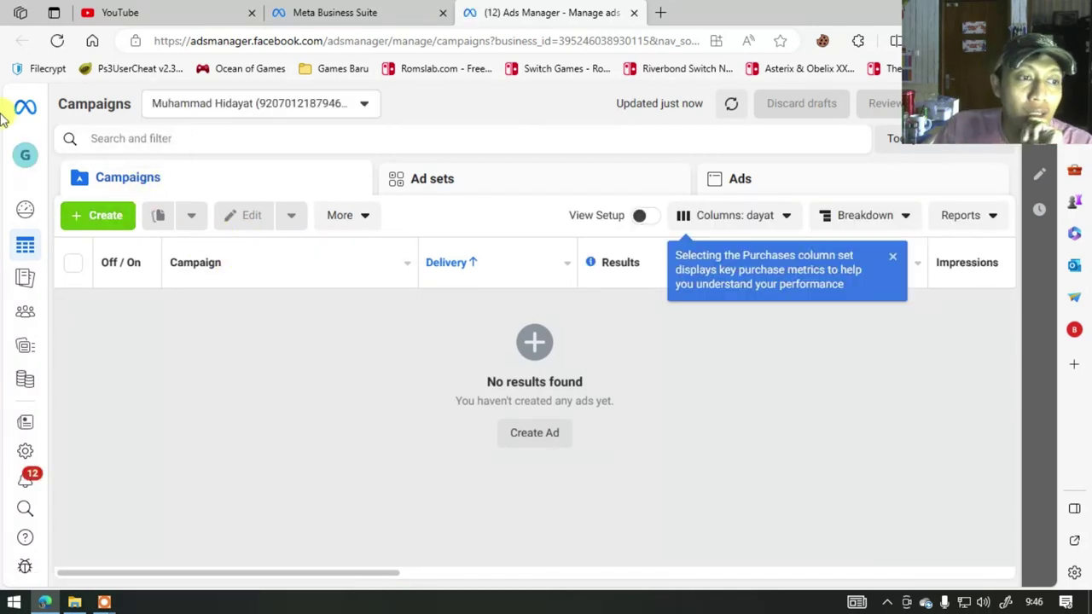
# Step: Switch to the Goban Choco Bekasi 2021 ad account and open its Billing & payments page
pyautogui.click(307, 107)
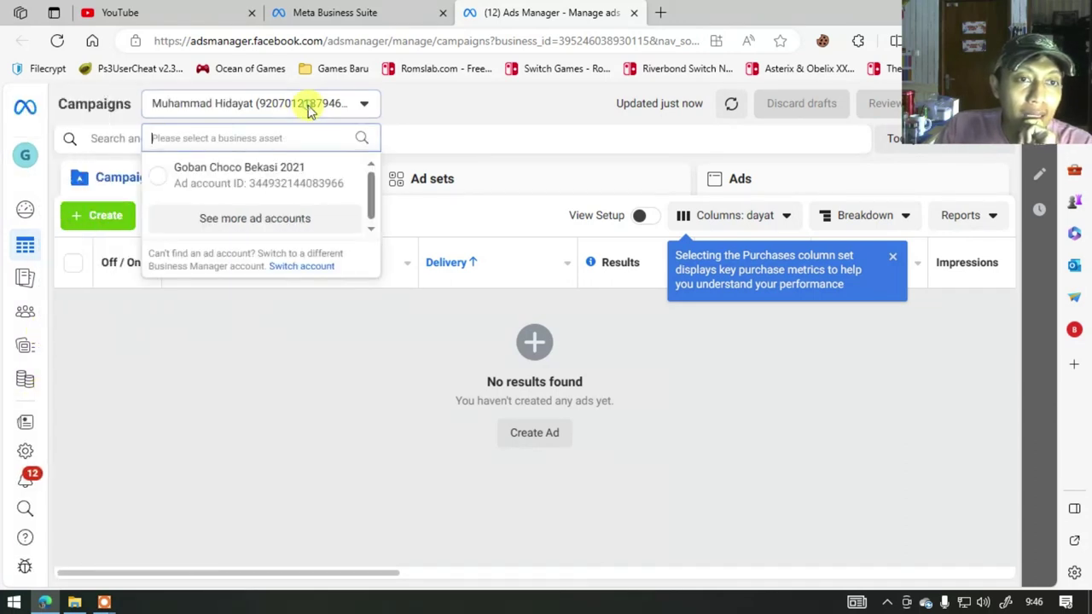
pyautogui.click(280, 186)
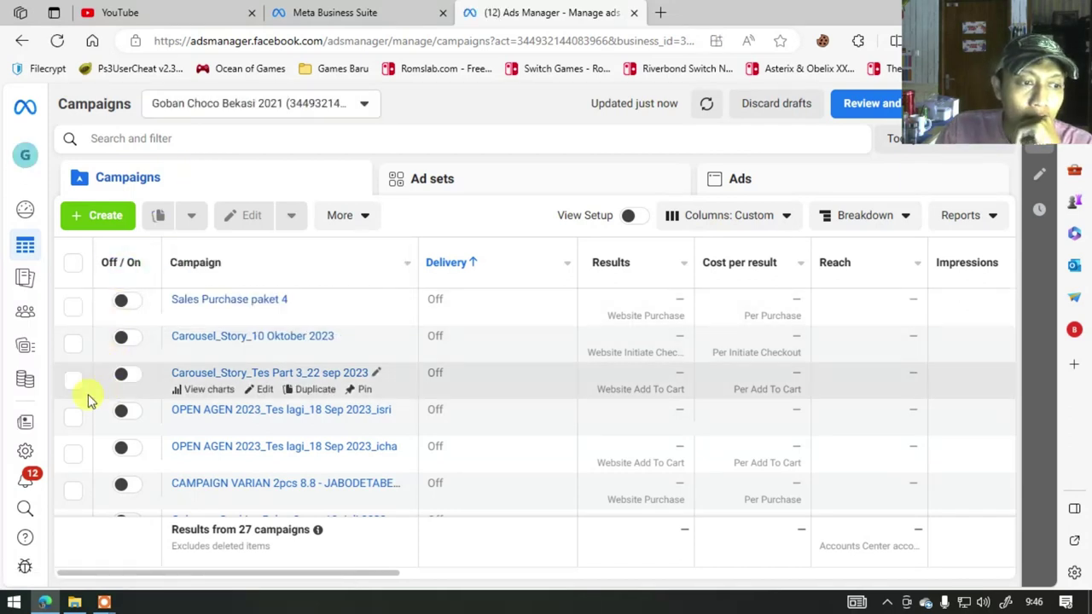
pyautogui.click(28, 384)
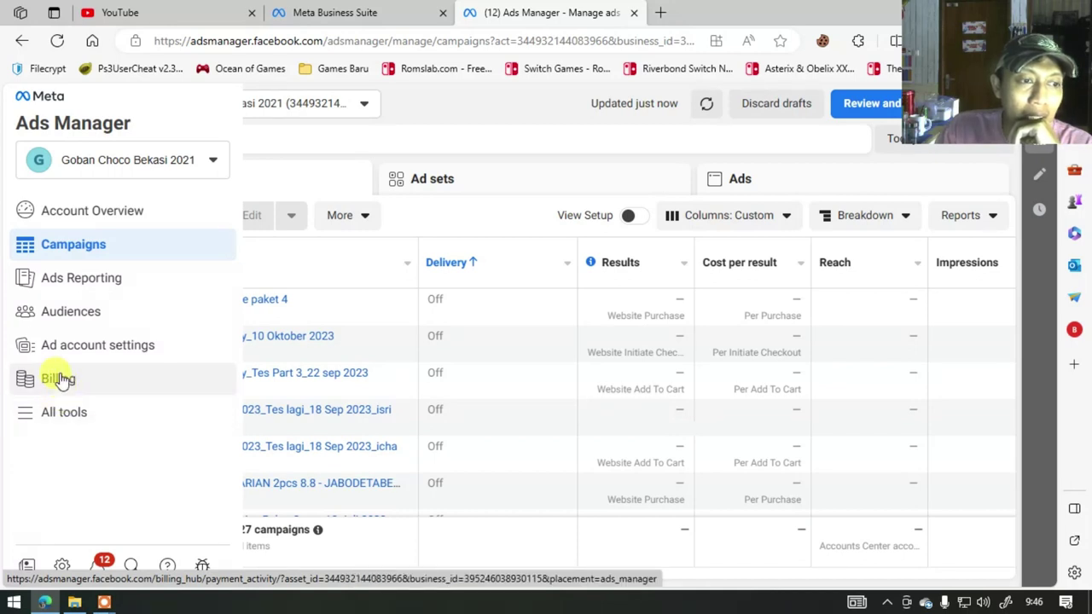
pyautogui.click(58, 418)
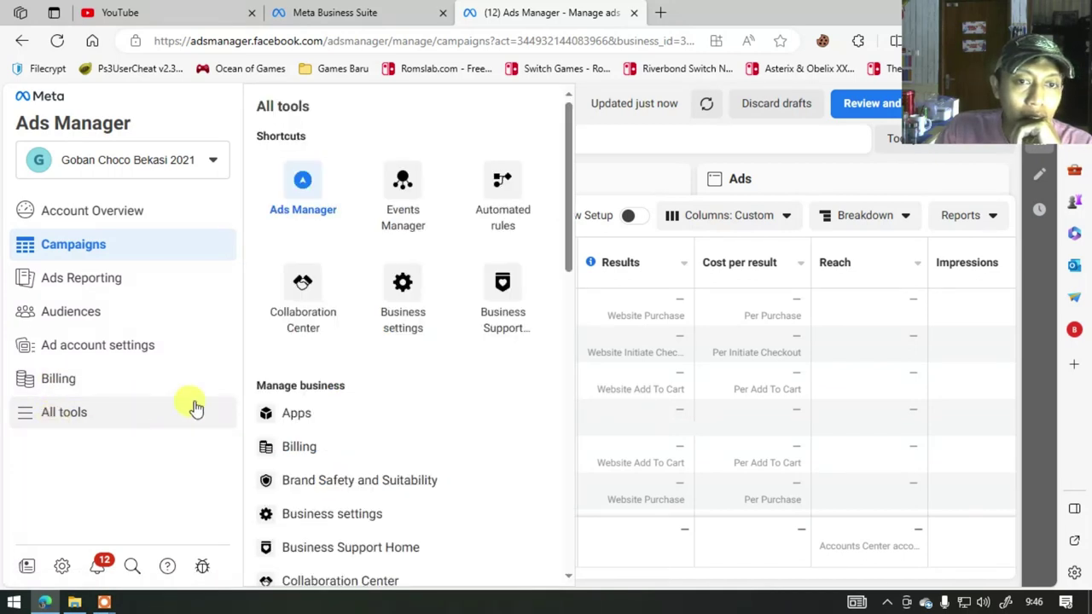
pyautogui.scroll(-3, 409, 372)
pyautogui.click(310, 305)
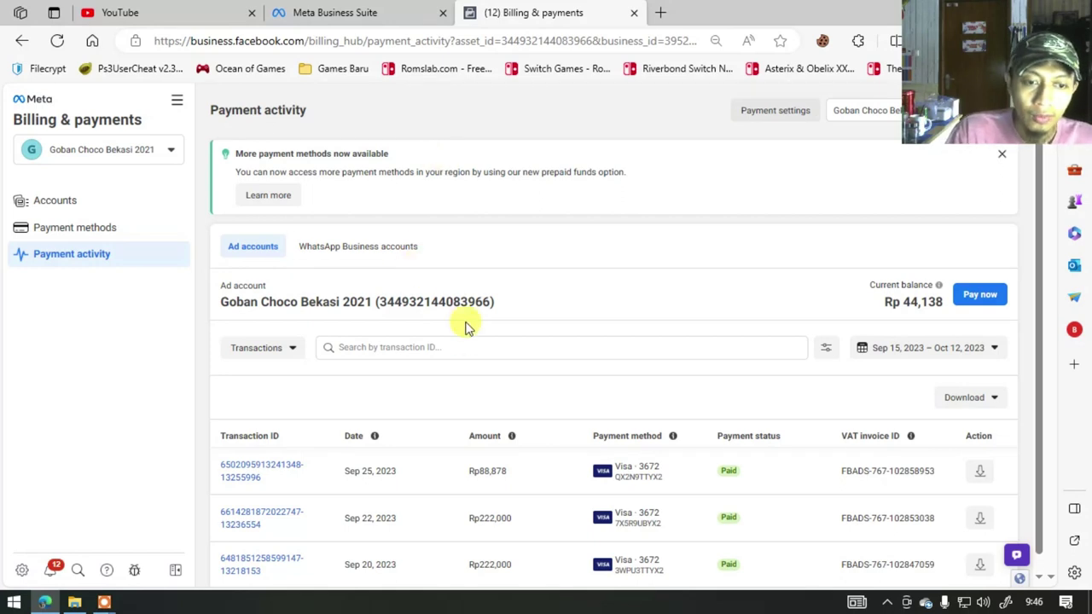
# Step: Look through the ad account's payment activity, connected accounts and payment methods, ending on the payment methods page
pyautogui.scroll(-1, 463, 341)
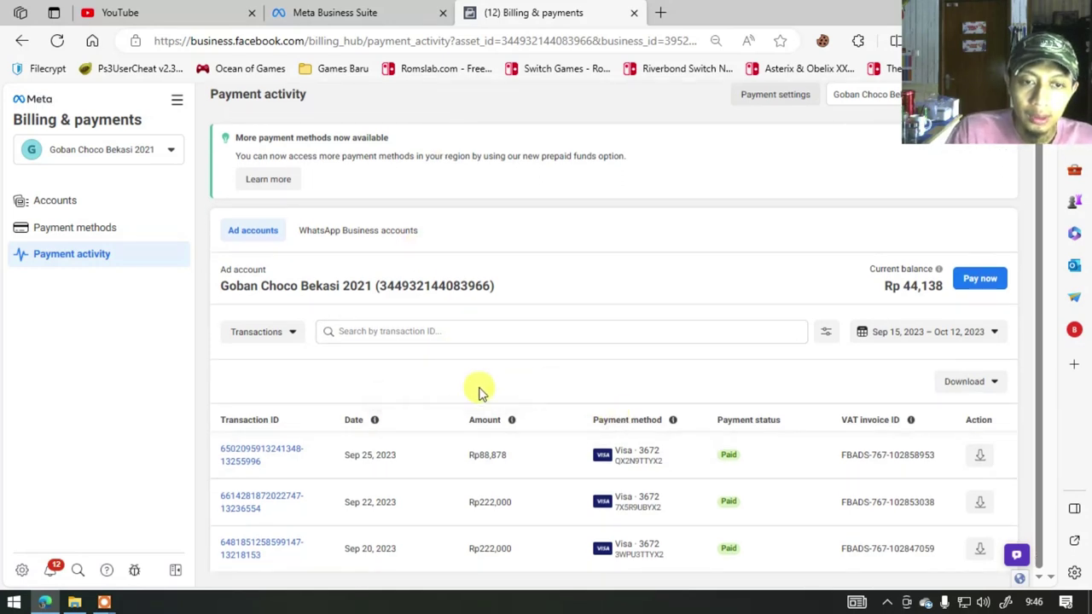
pyautogui.scroll(1, 480, 366)
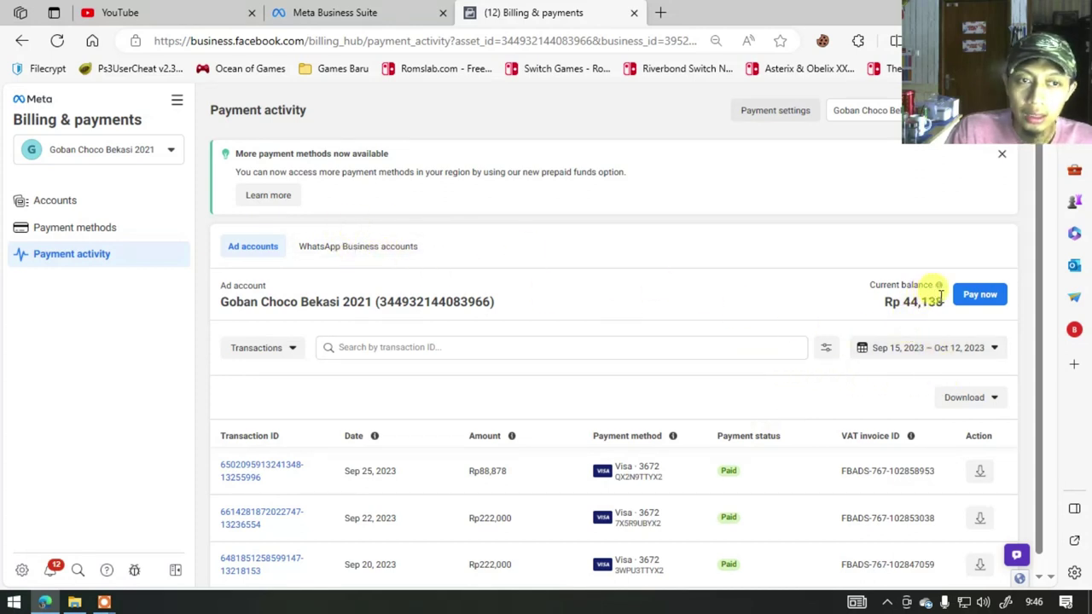
pyautogui.click(66, 239)
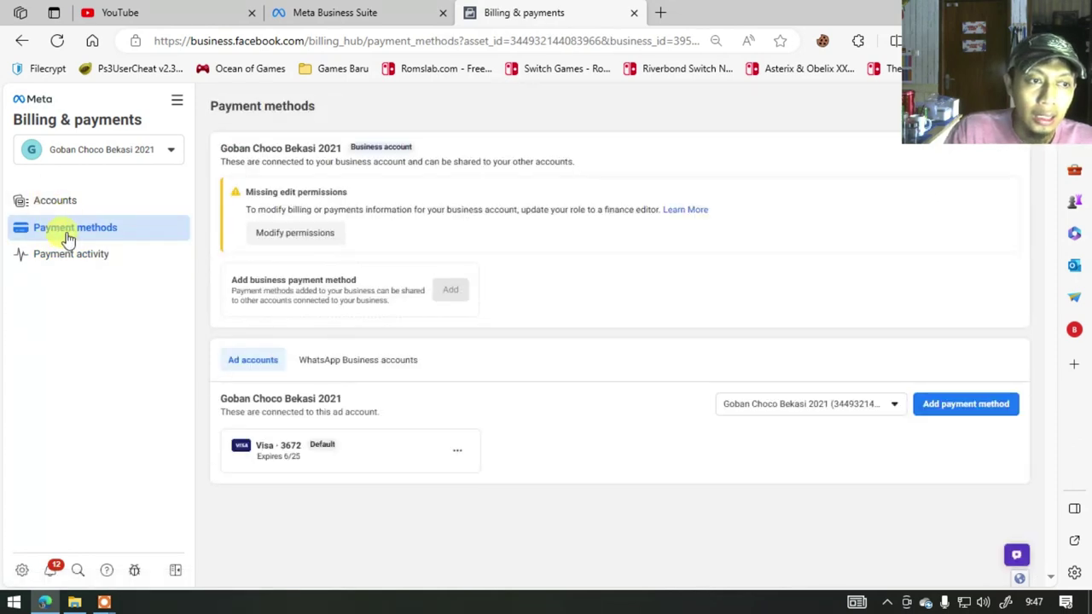
pyautogui.click(53, 205)
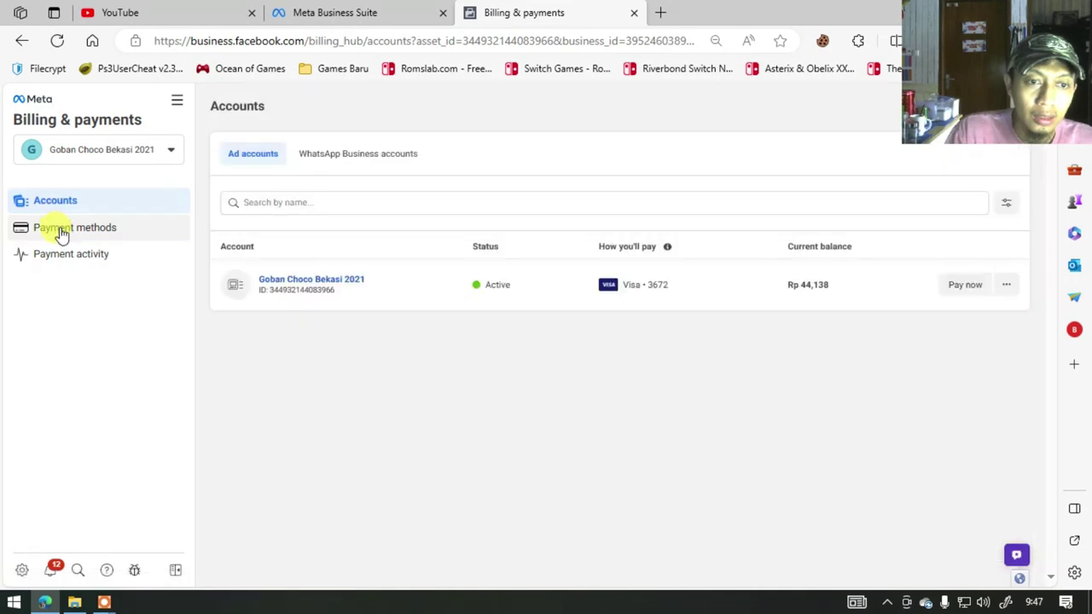
pyautogui.click(61, 234)
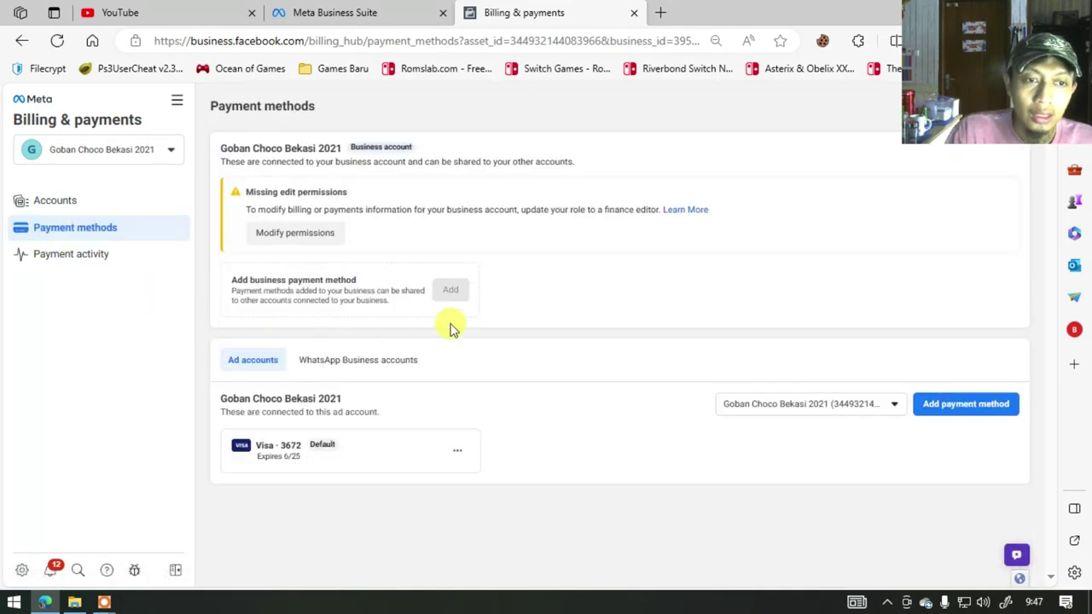
# Step: Examine the debit or credit card form for adding a payment method to the ad account, and close it without saving
pyautogui.click(965, 408)
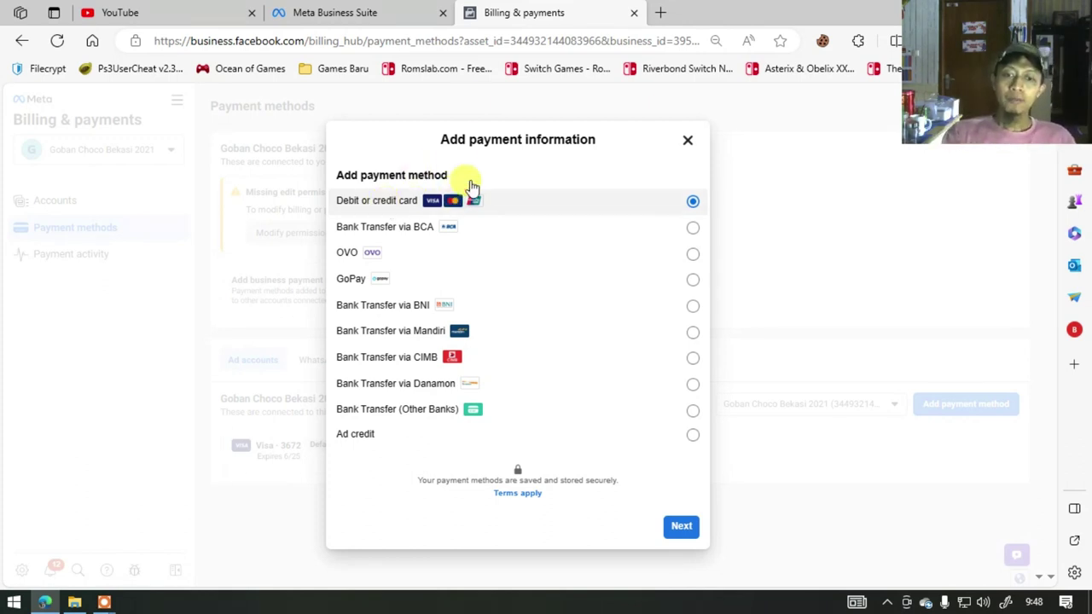
pyautogui.click(681, 525)
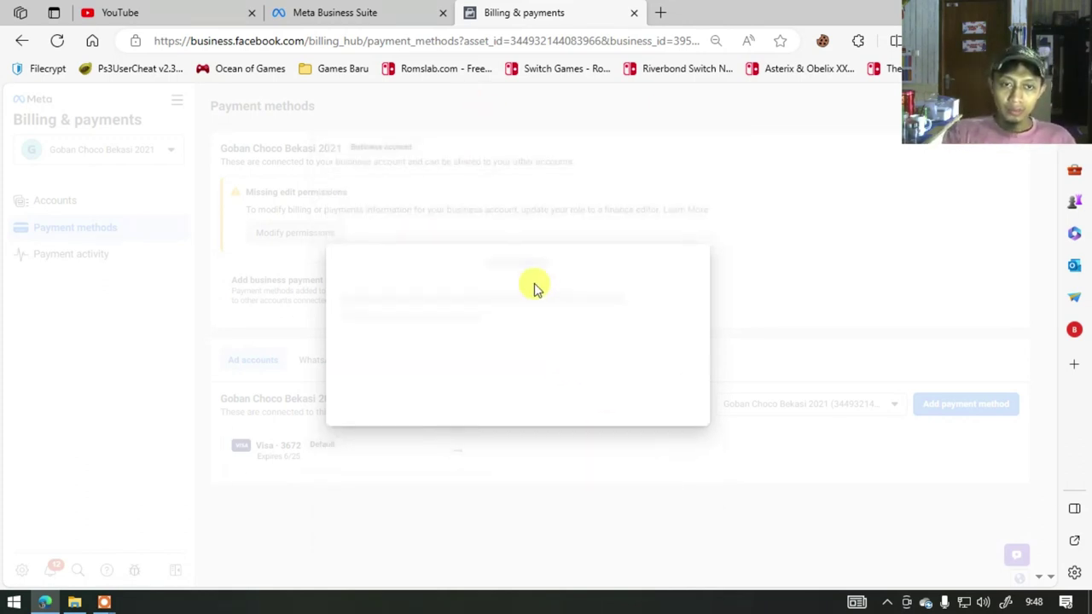
pyautogui.click(421, 280)
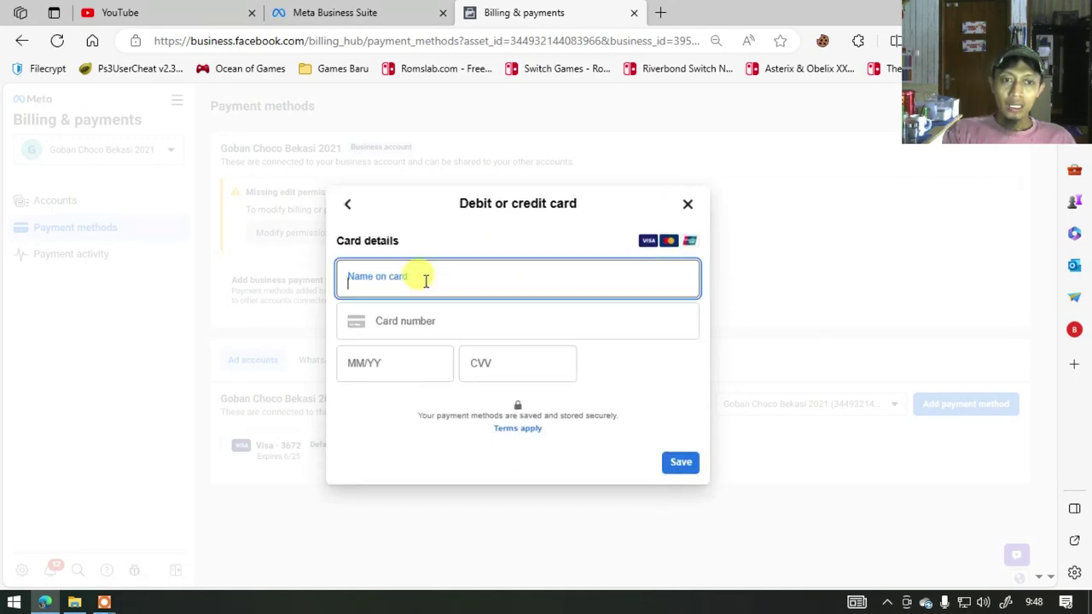
pyautogui.click(402, 321)
pyautogui.click(376, 368)
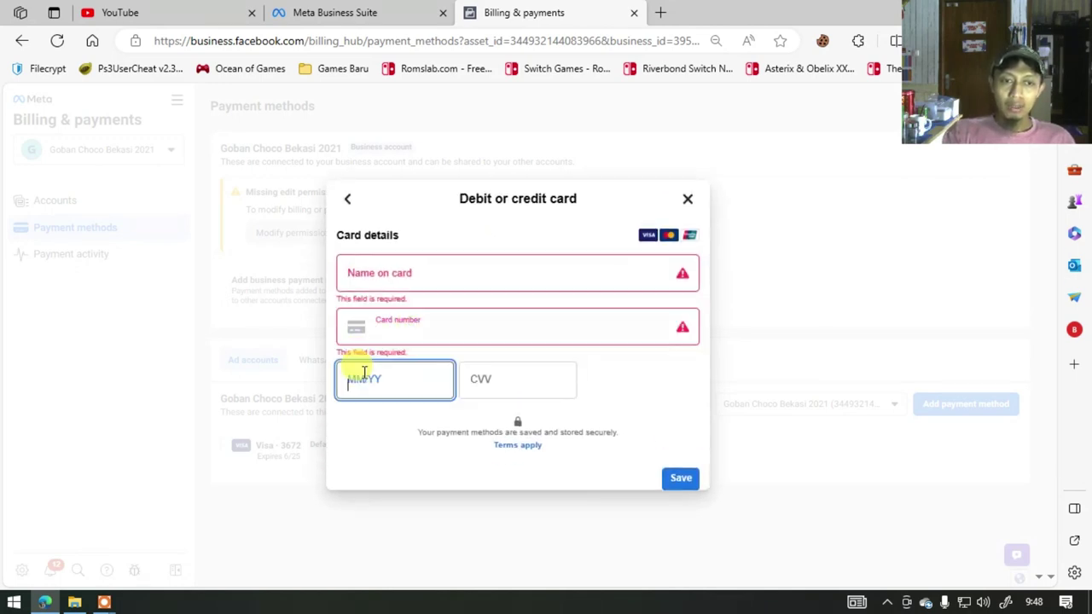
pyautogui.click(554, 372)
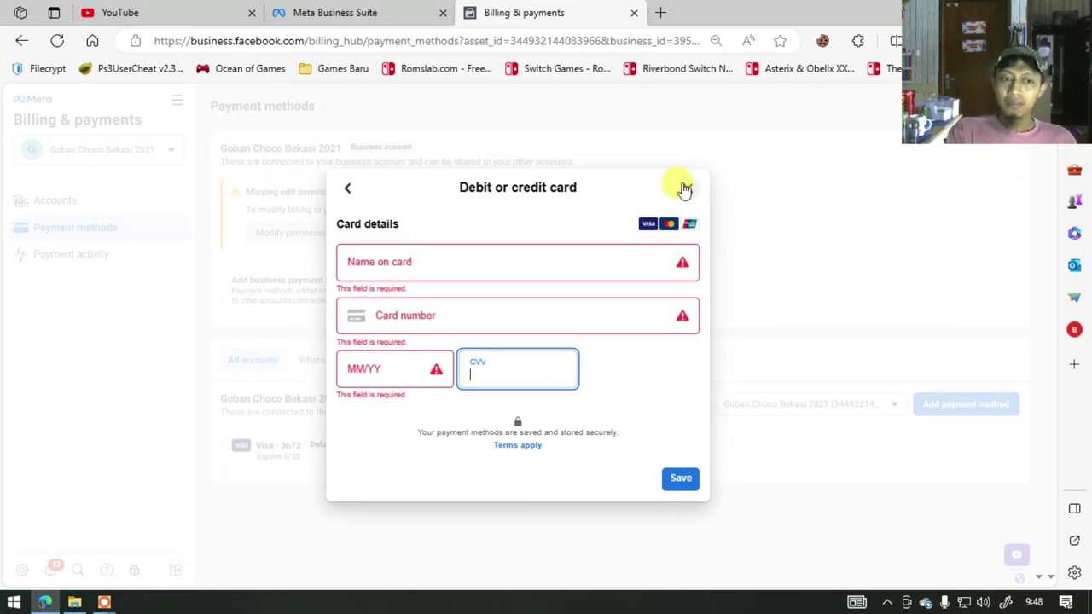
pyautogui.click(685, 187)
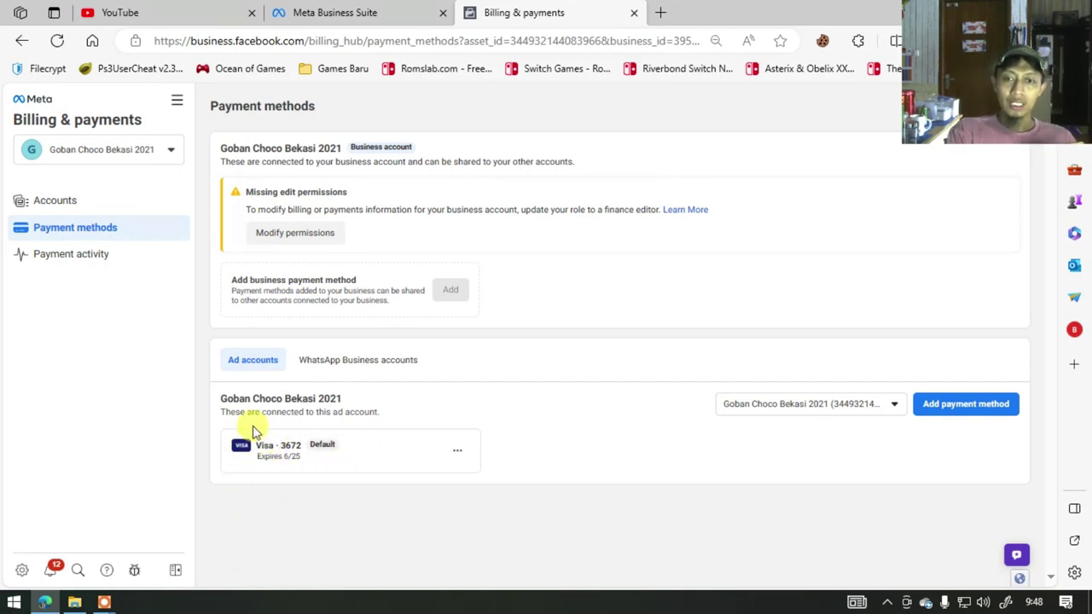
# Step: Revisit the accounts and payment methods pages, and examine the transaction amounts in the ad account's payment activity
pyautogui.click(54, 199)
pyautogui.click(75, 230)
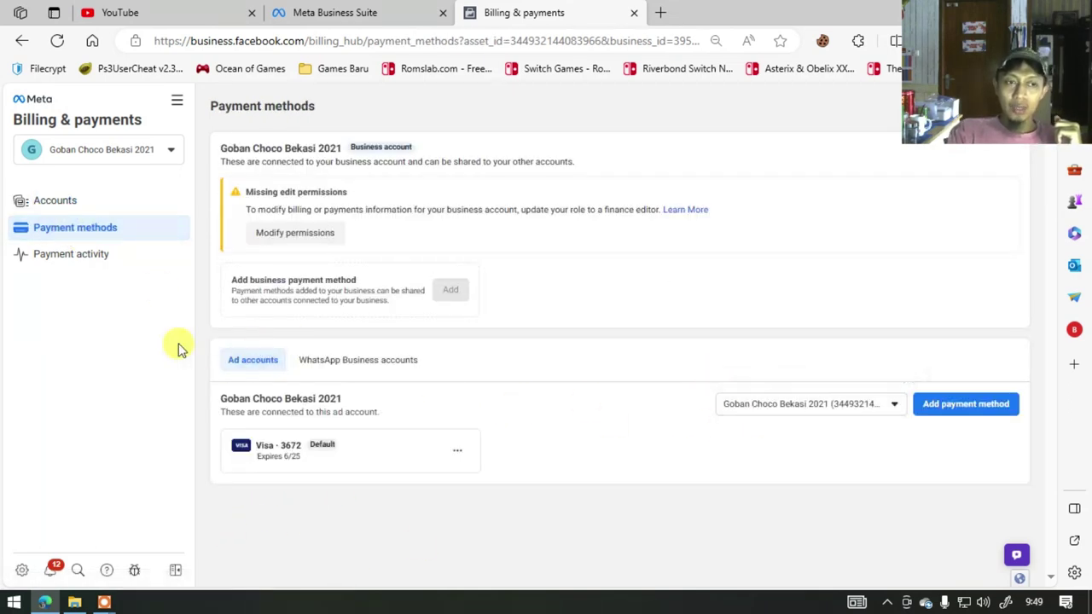
pyautogui.click(94, 255)
pyautogui.scroll(-1, 627, 405)
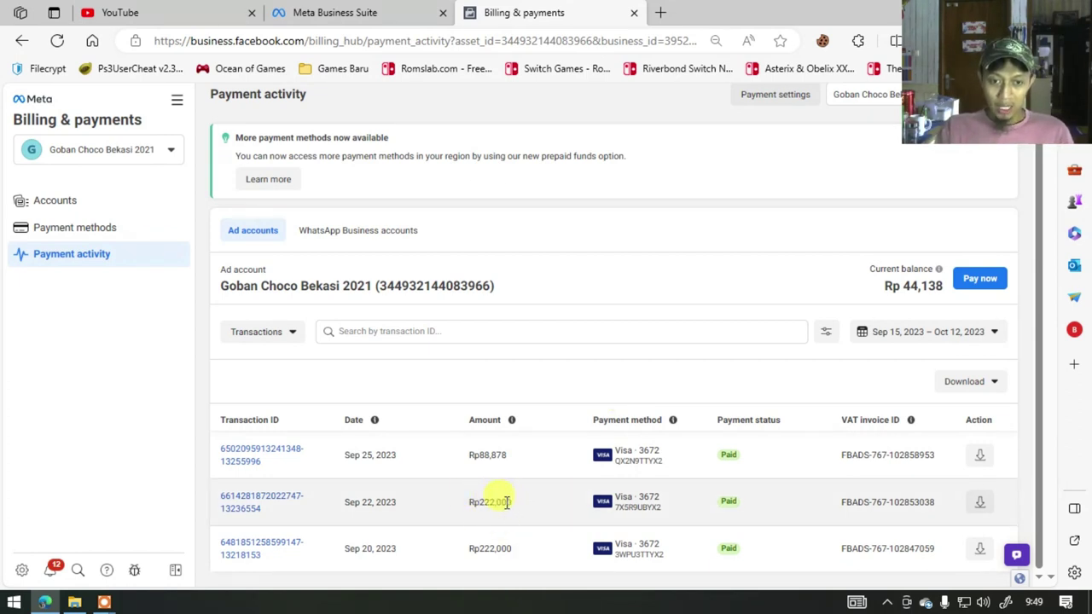
pyautogui.moveTo(500, 499); pyautogui.dragTo(512, 554)
pyautogui.click(473, 549)
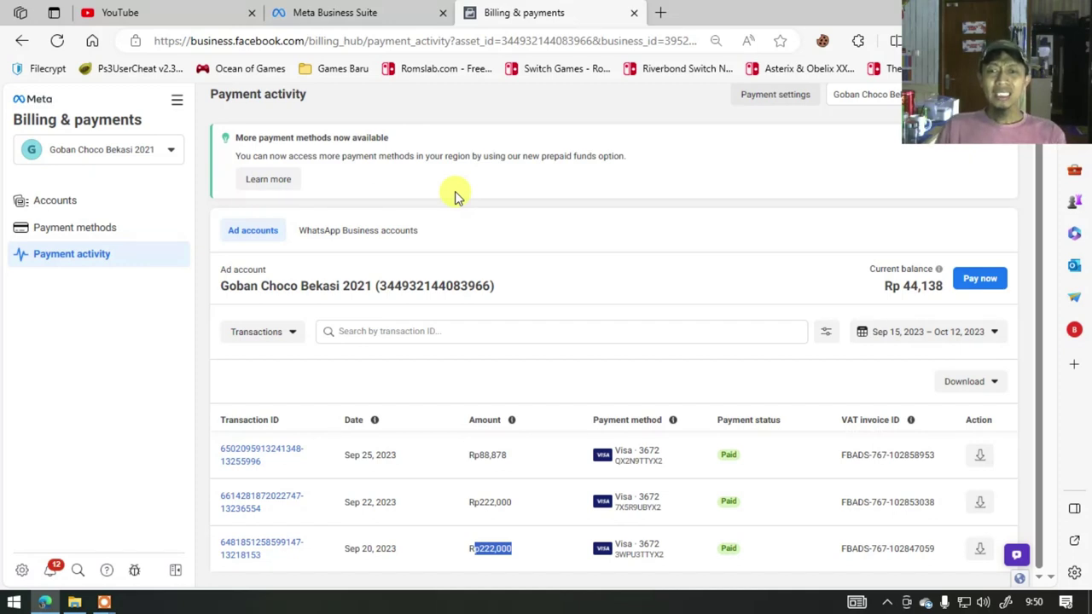
pyautogui.click(570, 394)
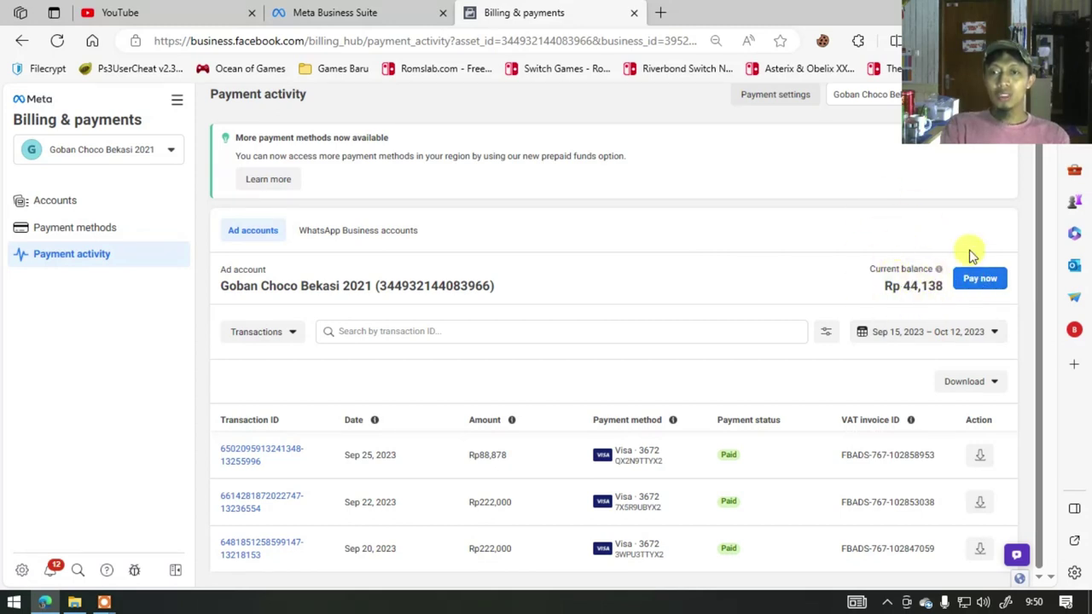
# Step: View the payment options for the ad account's current balance and close the form without paying
pyautogui.click(972, 281)
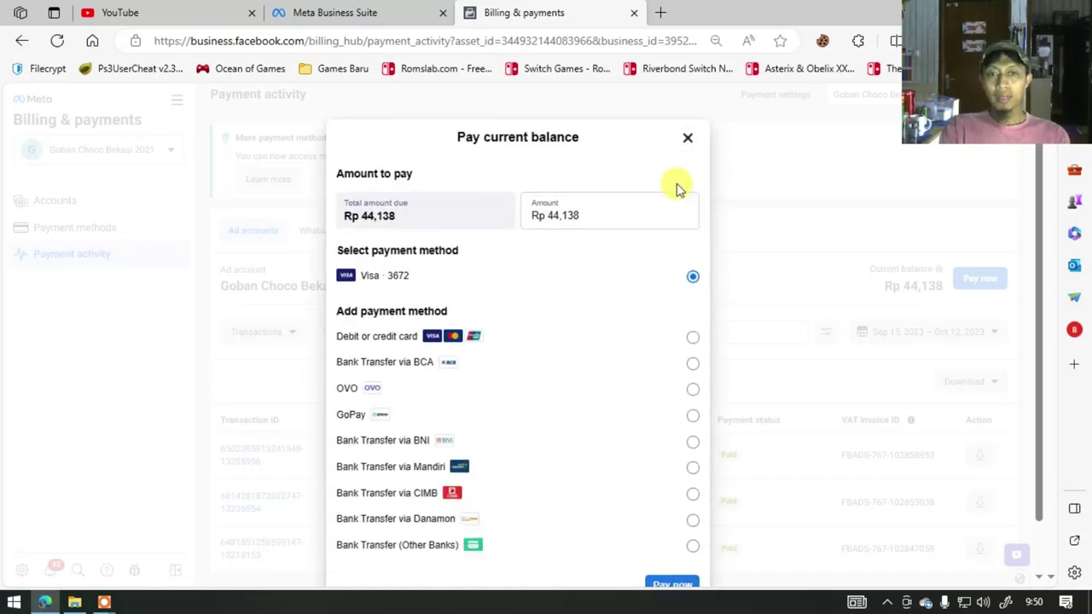
pyautogui.click(687, 138)
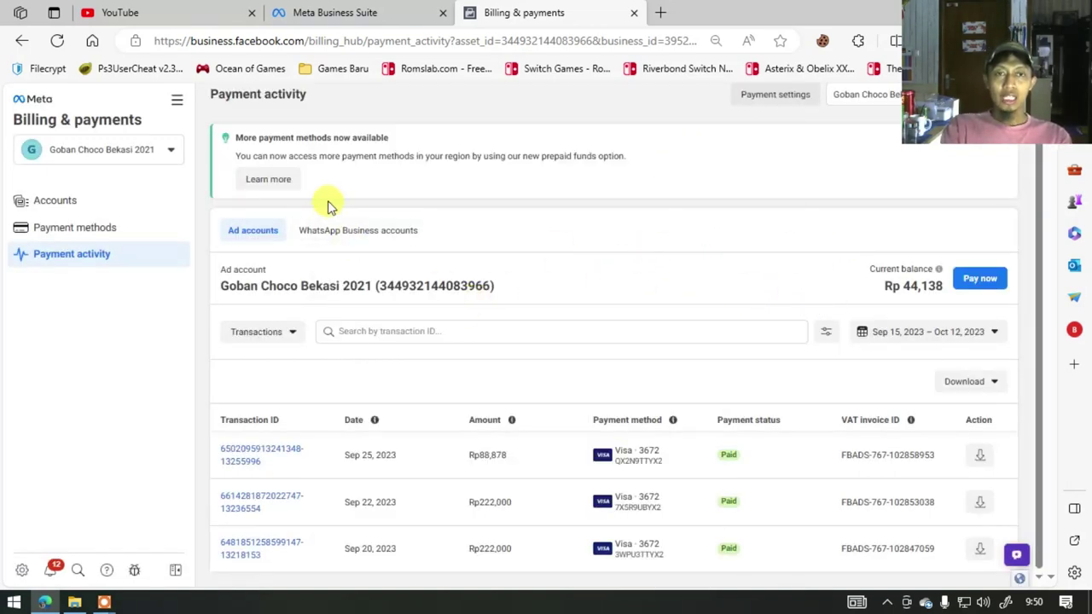